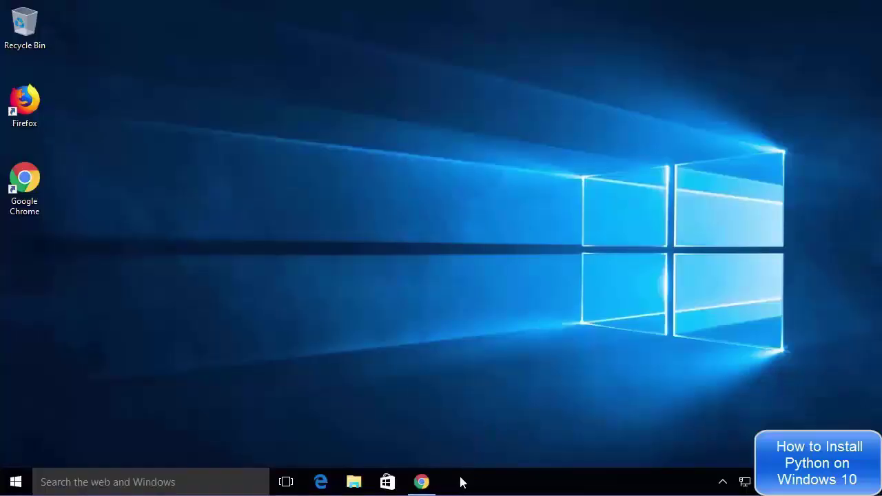
Step: Switch to Chrome, open the Python.org site from the search results and go to the latest Python 3.7.0 release page
click(422, 481)
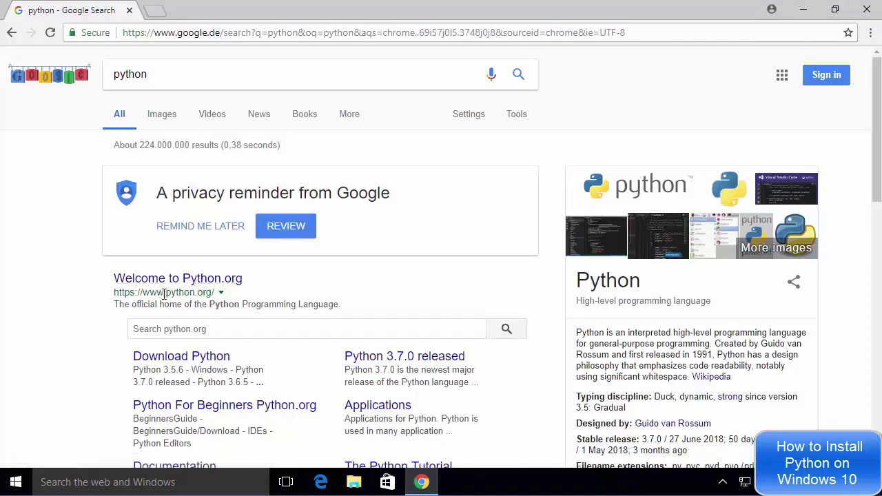
click(186, 286)
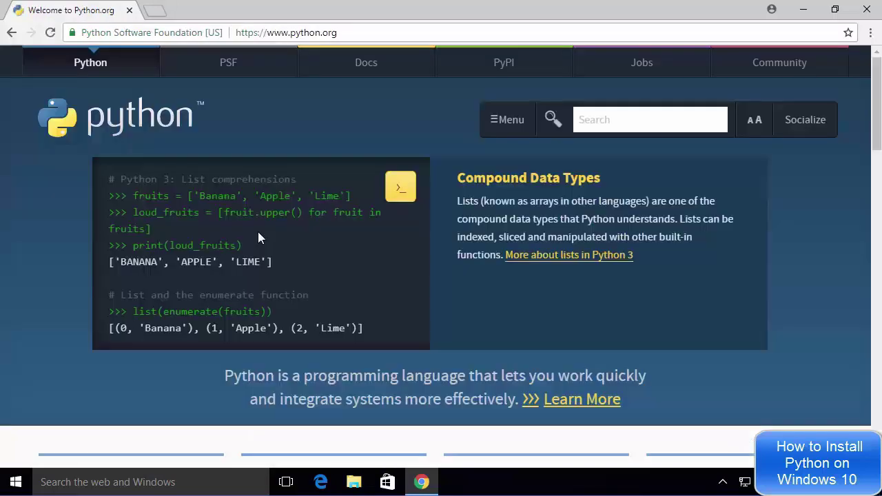
scroll(260, 237, down, 3)
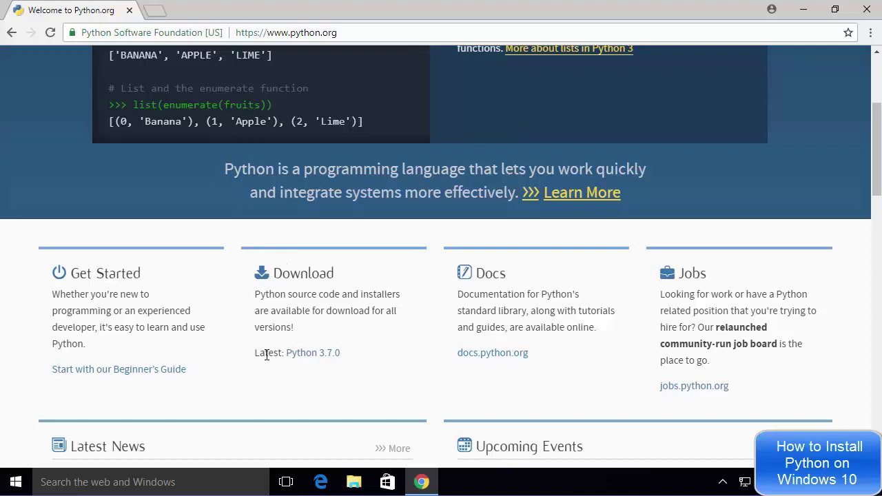
click(302, 361)
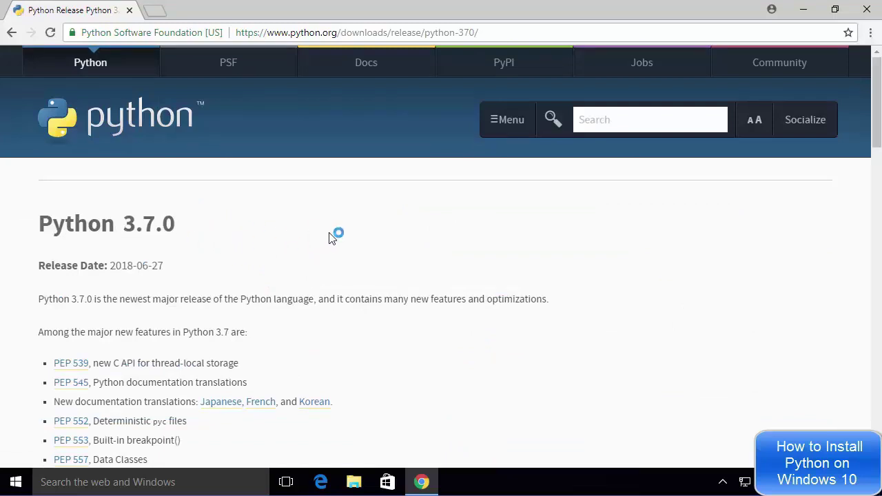
Step: Download the Windows x86-64 executable installer from the release's Files table and launch it, getting the browser out of the way
scroll(329, 238, down, 1)
scroll(329, 238, down, 10)
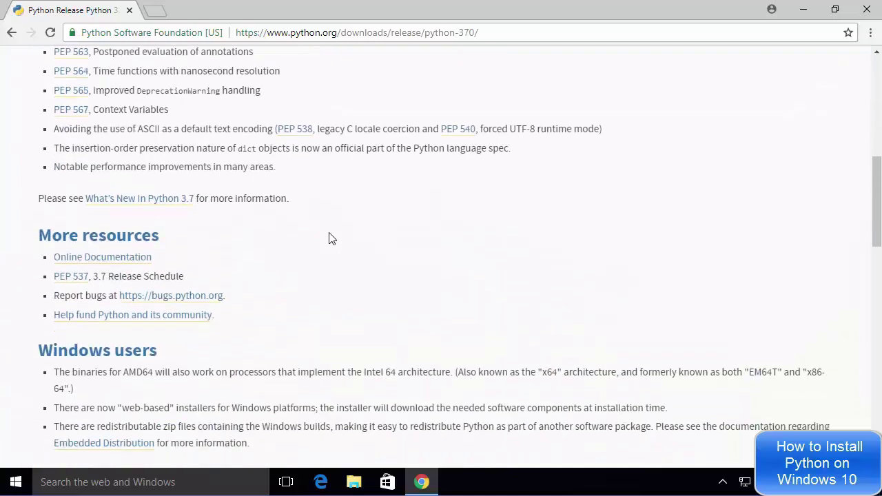
scroll(329, 238, down, 4)
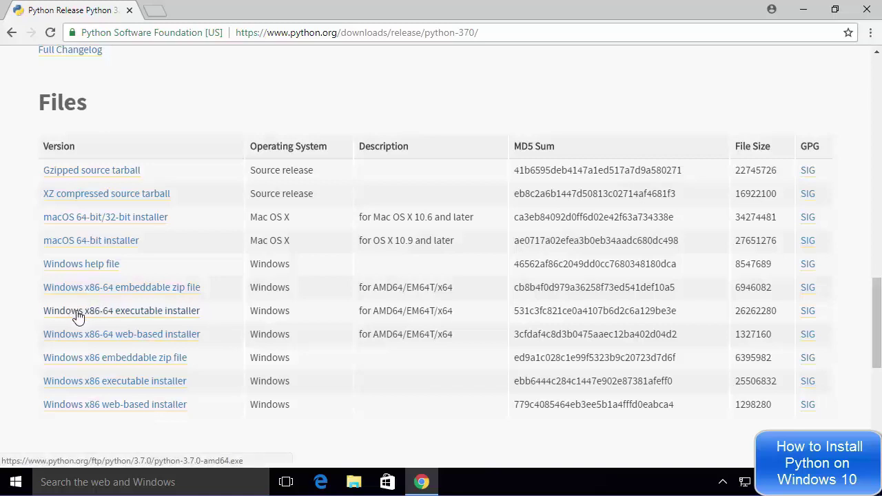
click(122, 315)
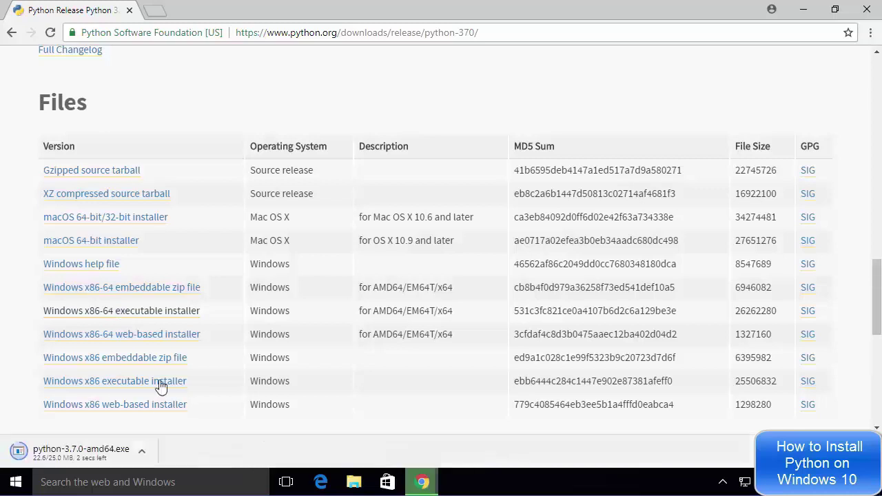
click(99, 455)
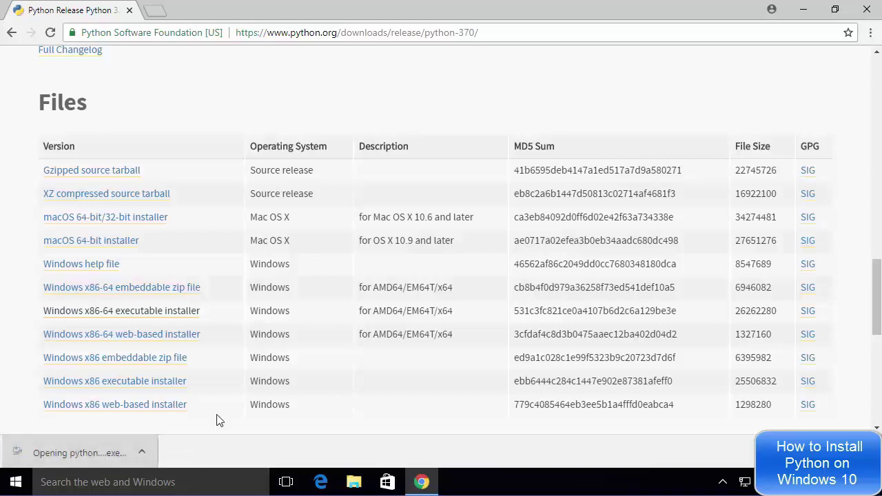
click(803, 13)
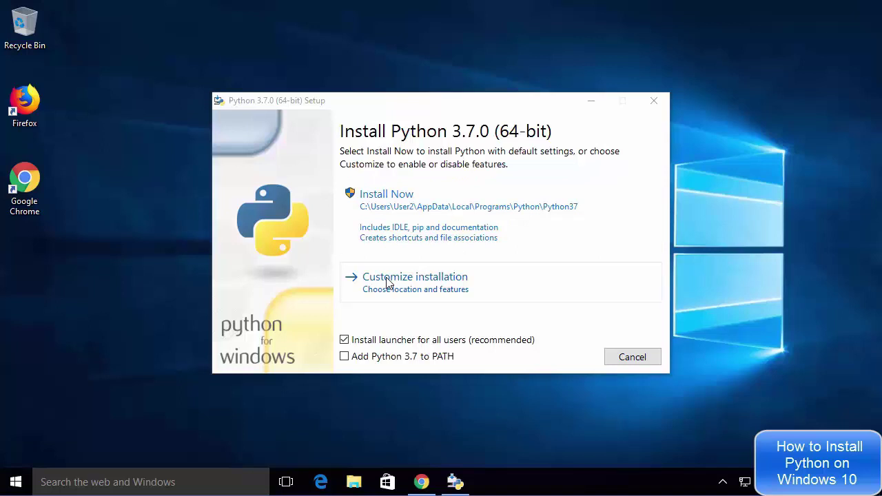
Step: Customize the Python setup with Add Python 3.7 to PATH, all default optional features and Install for all users enabled
click(345, 358)
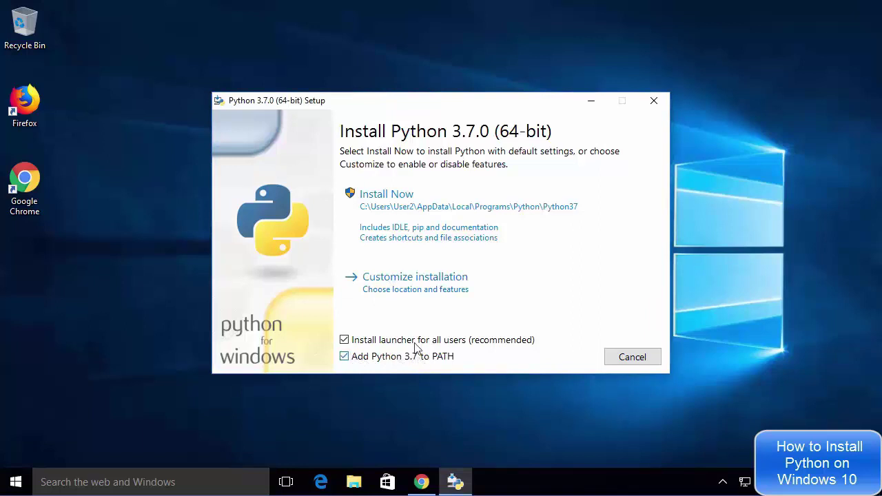
click(405, 293)
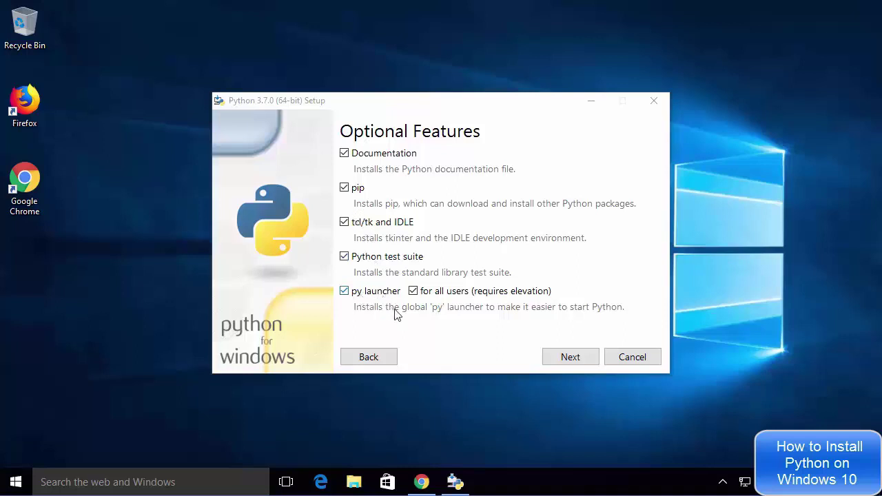
click(570, 357)
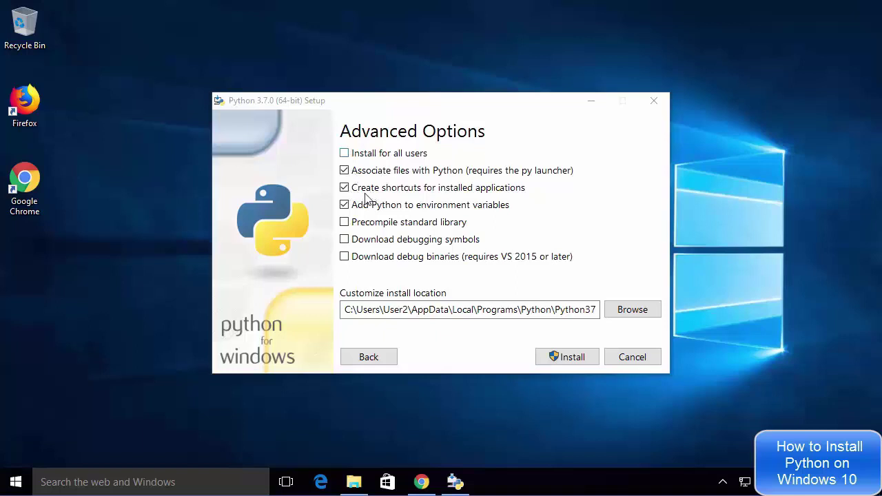
click(344, 153)
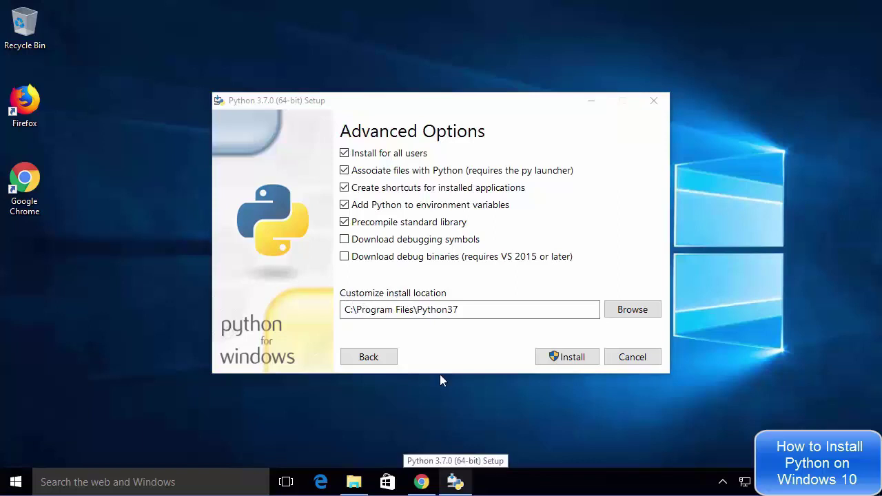
Step: In File Explorer, create a new folder named Python at the root of Local Disk (C:) and return to the setup
click(354, 481)
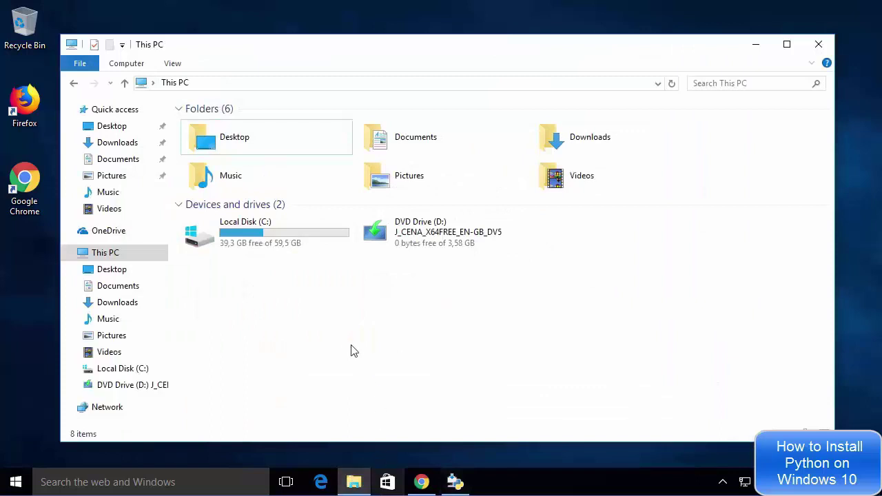
click(265, 241)
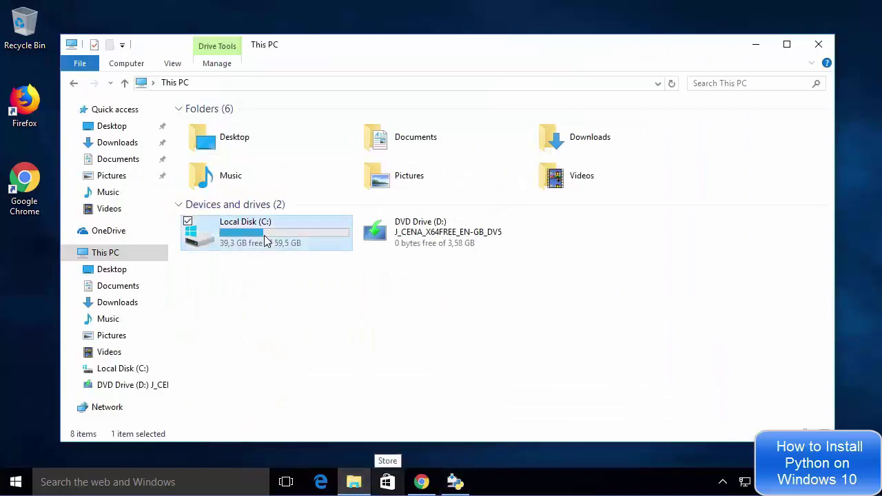
double_click(264, 237)
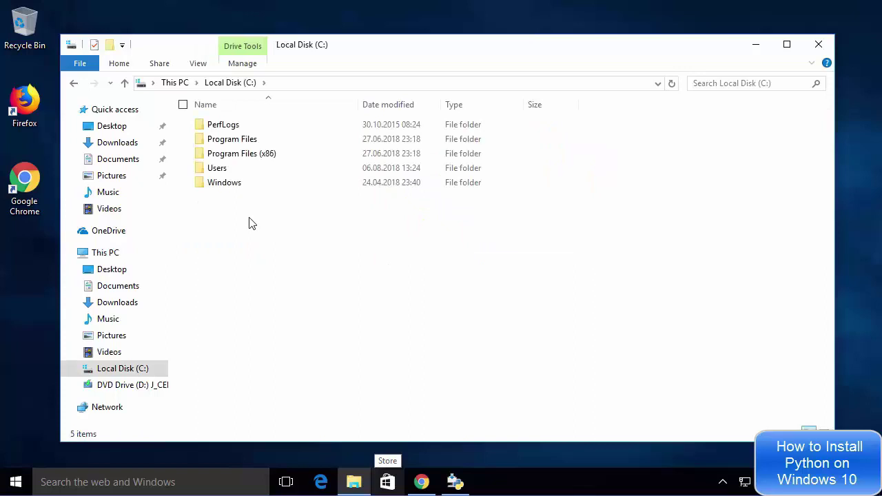
right_click(248, 222)
mouse_move(215, 348)
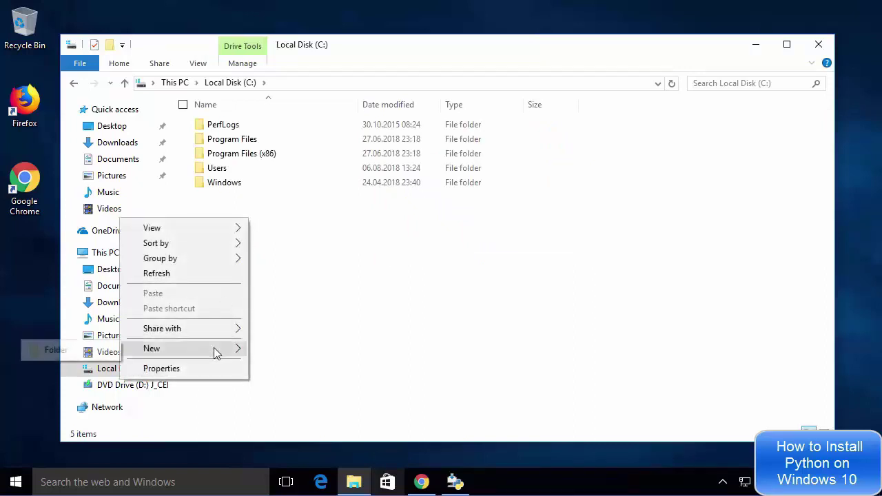
click(59, 356)
text(P)
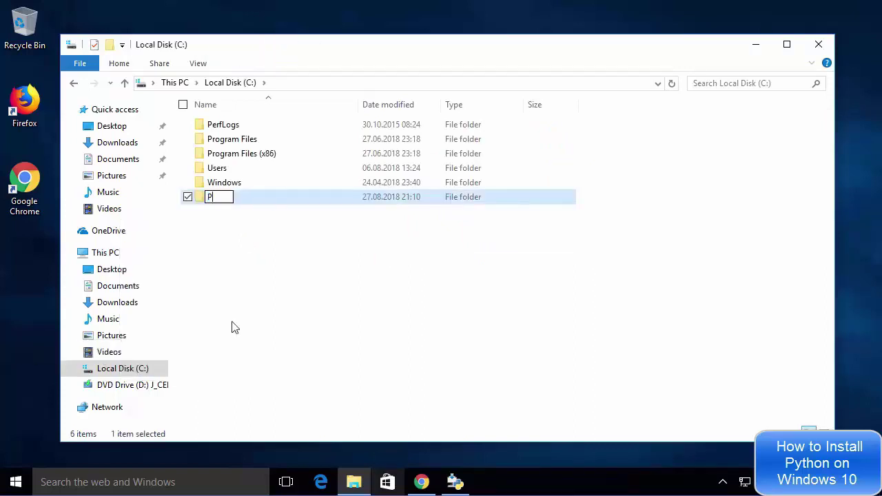
text(ython)
key(ctrl+a)
key(Return)
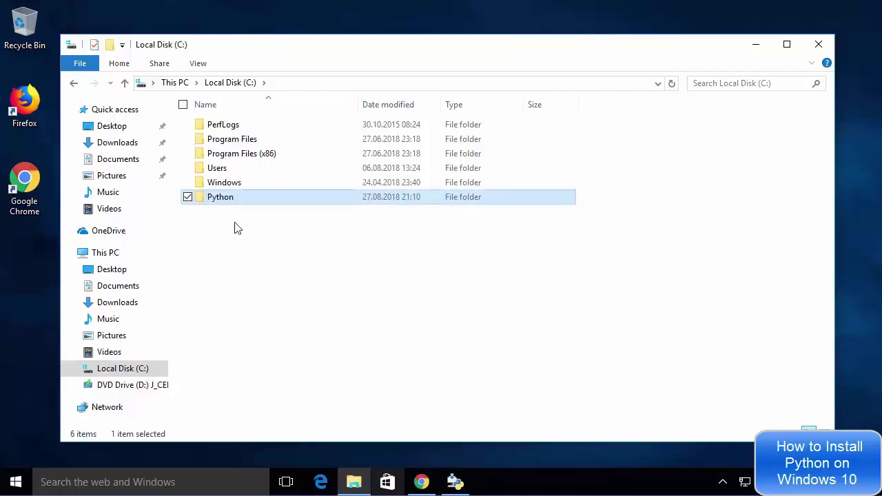
click(756, 49)
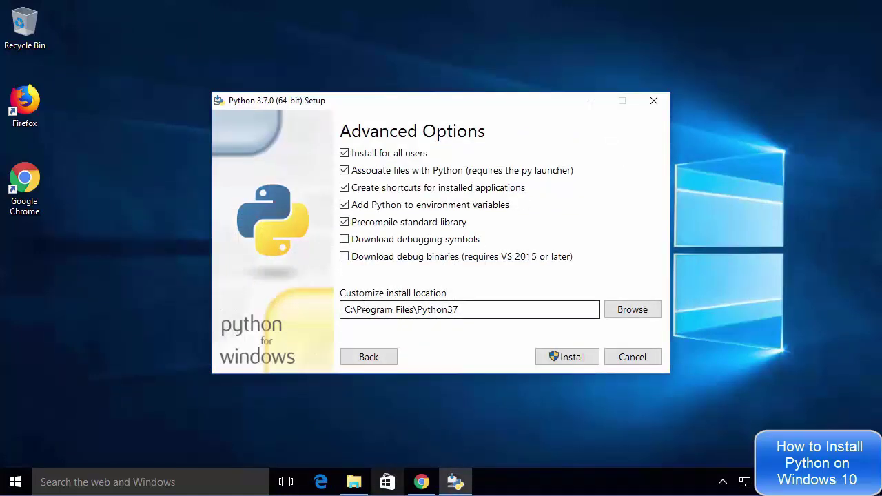
Step: Install Python with the install location set to C:\Python\Python37 and close the finished setup
drag(356, 309, 415, 309)
text(Python)
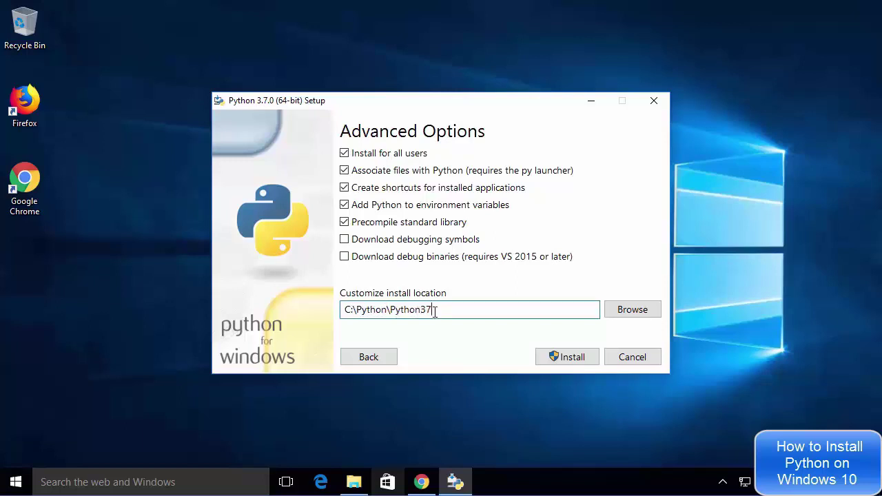
drag(434, 312, 424, 311)
click(446, 310)
drag(445, 309, 346, 310)
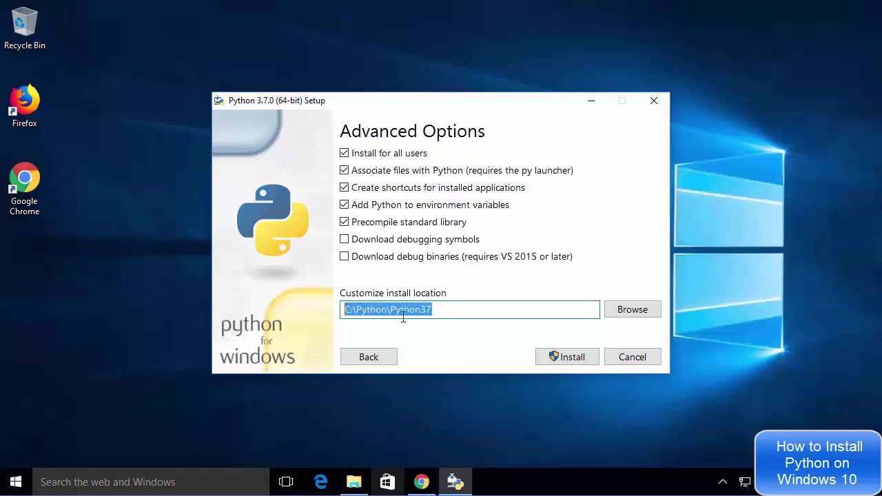
click(452, 321)
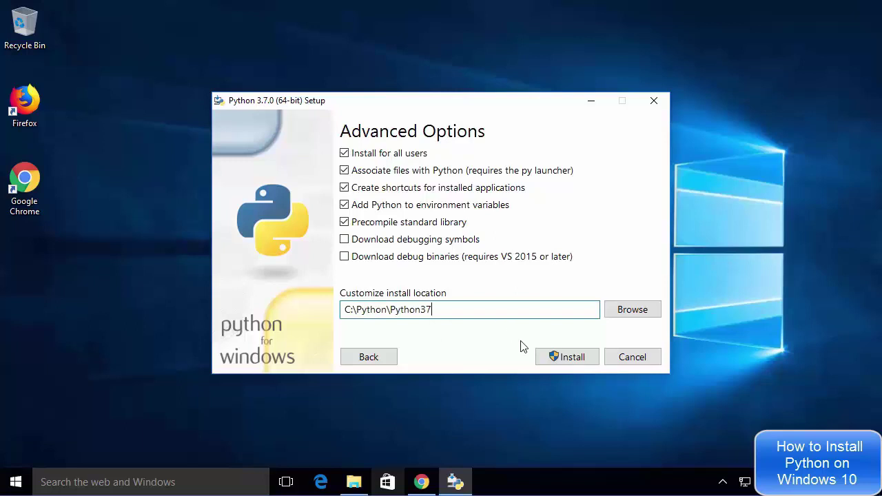
click(557, 360)
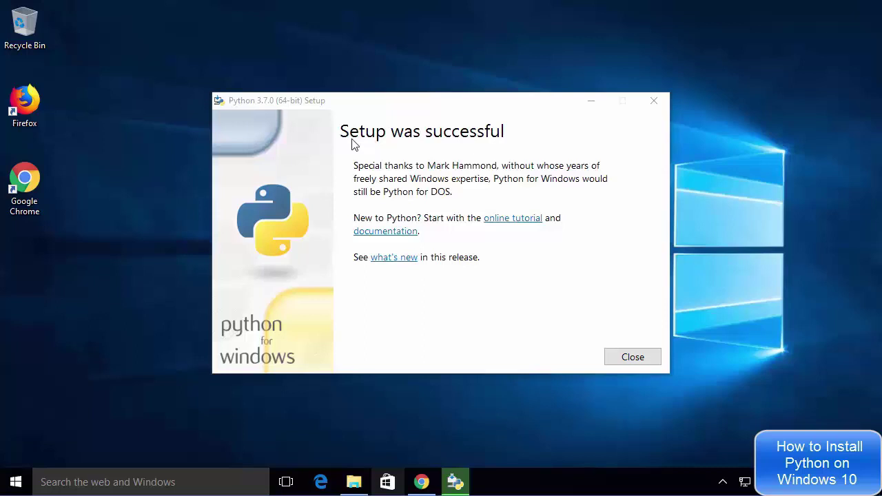
click(617, 360)
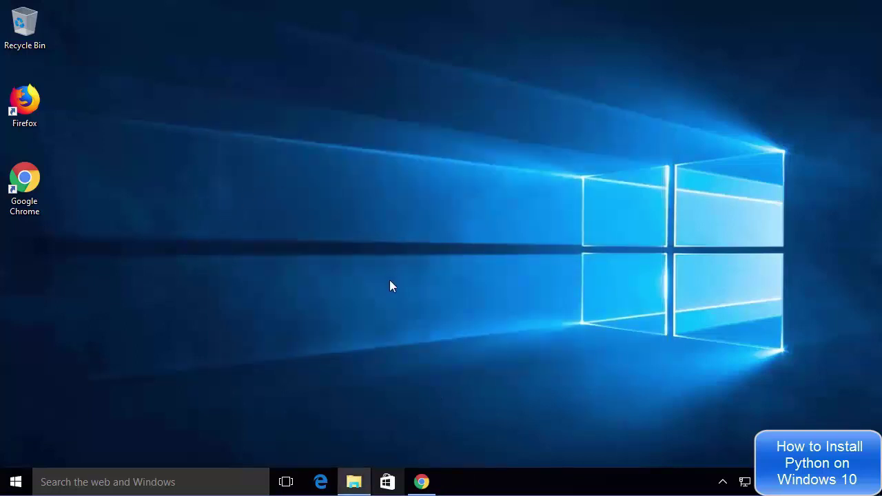
Step: Search Windows for python, launch Python 3.7 (64-bit) and move its console window nearer the middle of the screen
click(146, 486)
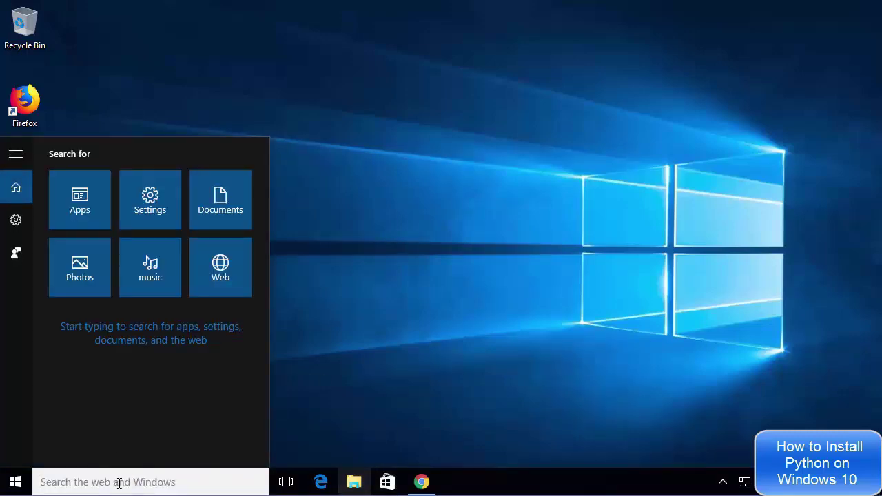
text(python)
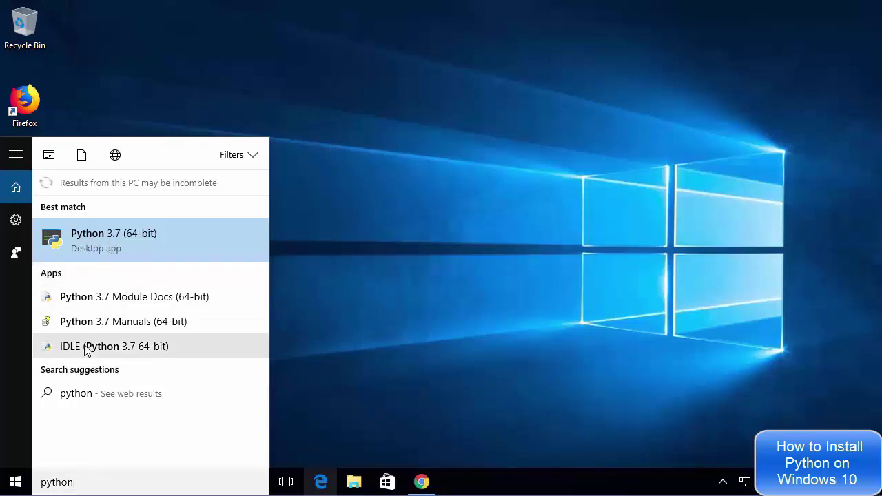
click(85, 239)
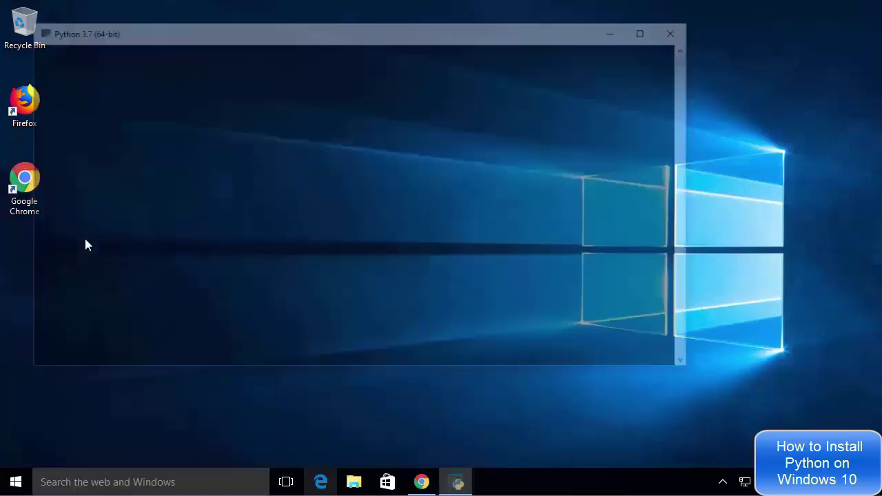
drag(336, 35, 414, 66)
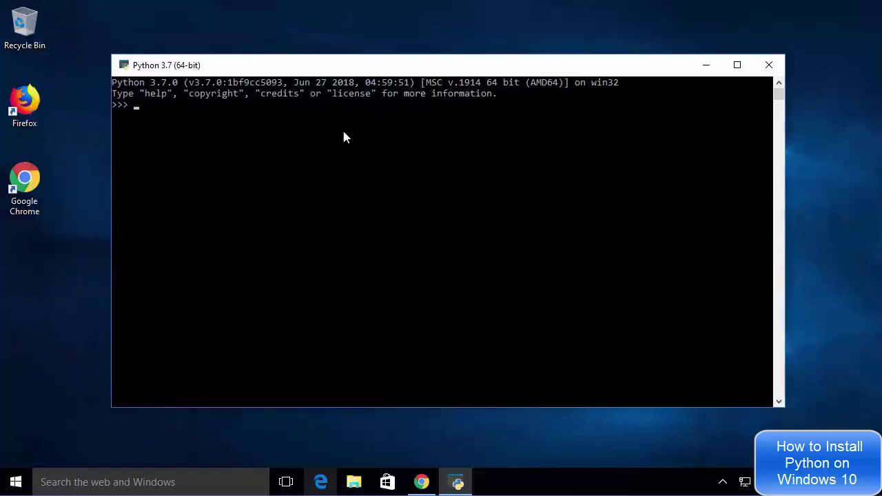
Step: Run print ("Hello World") at the Python prompt and close the console
click(335, 136)
click(141, 105)
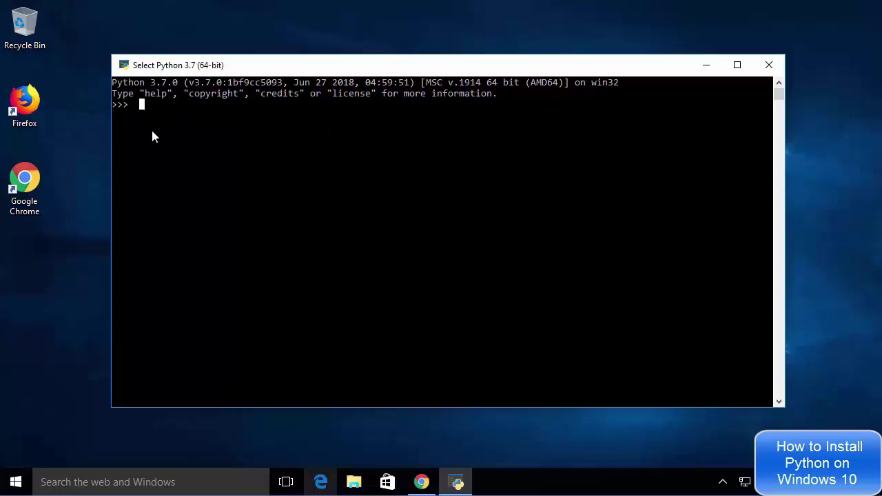
text(prin)
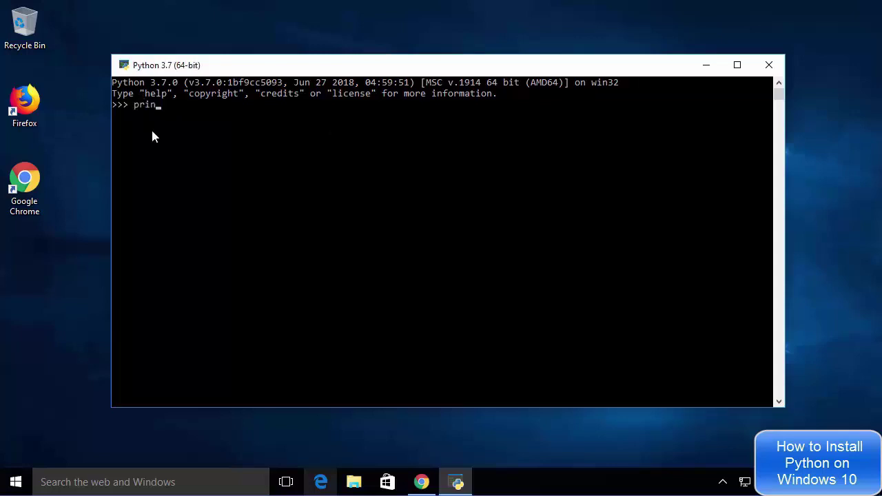
text(t ())
key(Left)
text("")
text(Hello )
text(World)
key(Return)
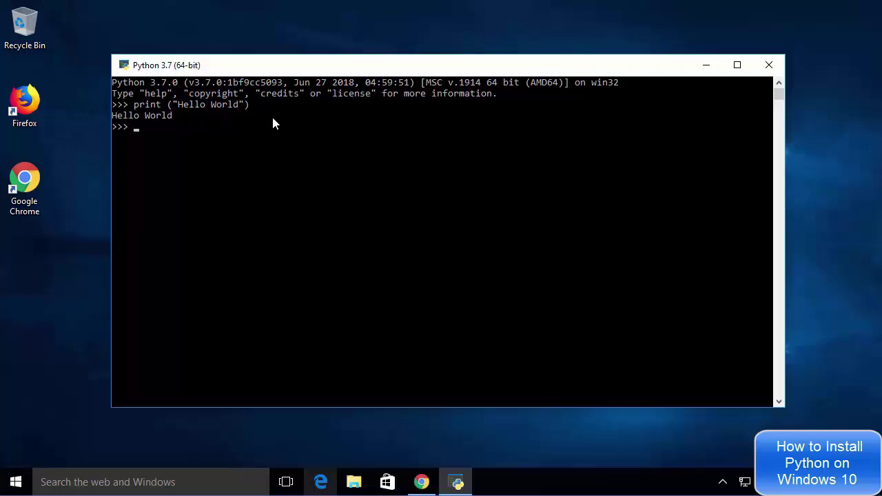
click(567, 236)
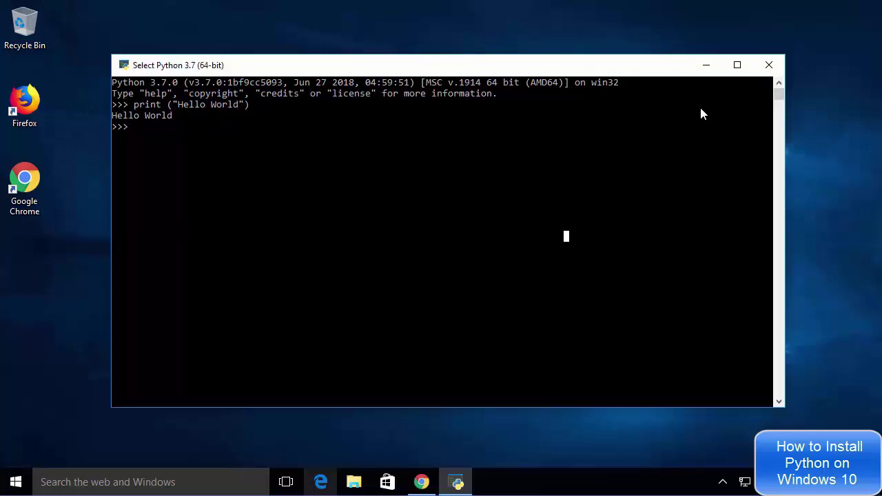
click(768, 65)
Step: Search Windows for python and launch IDLE (Python 3.7 64-bit)
click(142, 482)
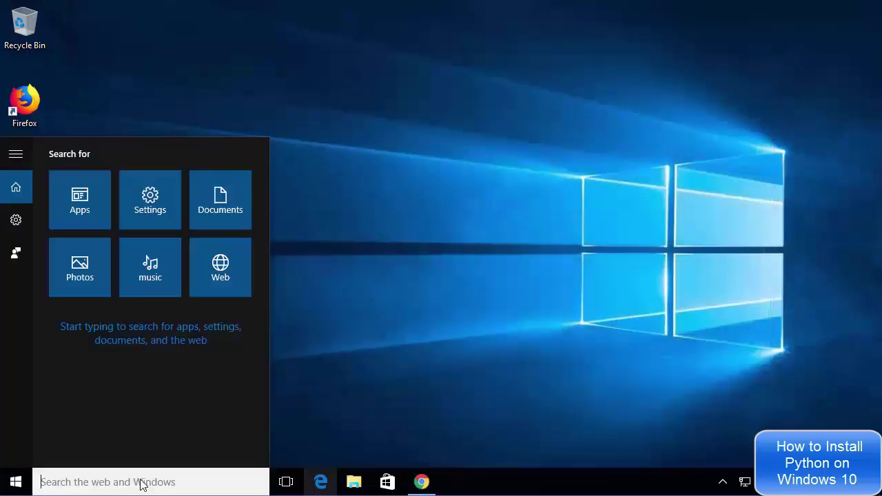
text(pytho)
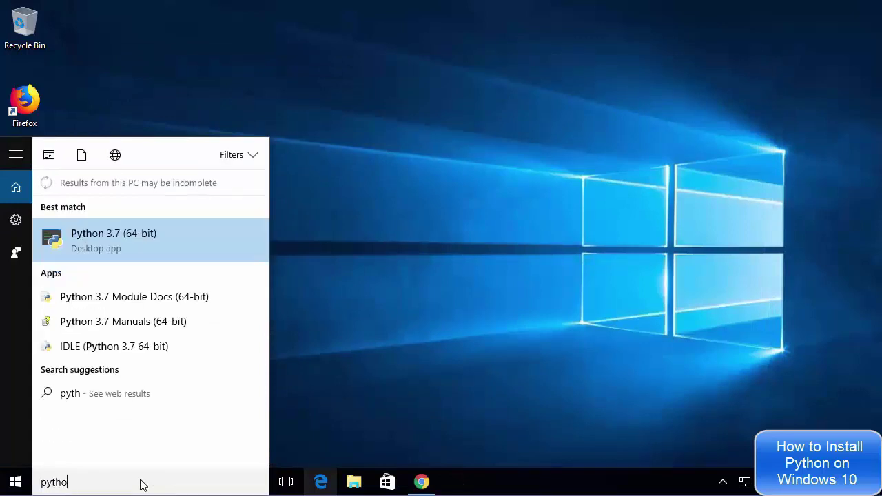
text(n)
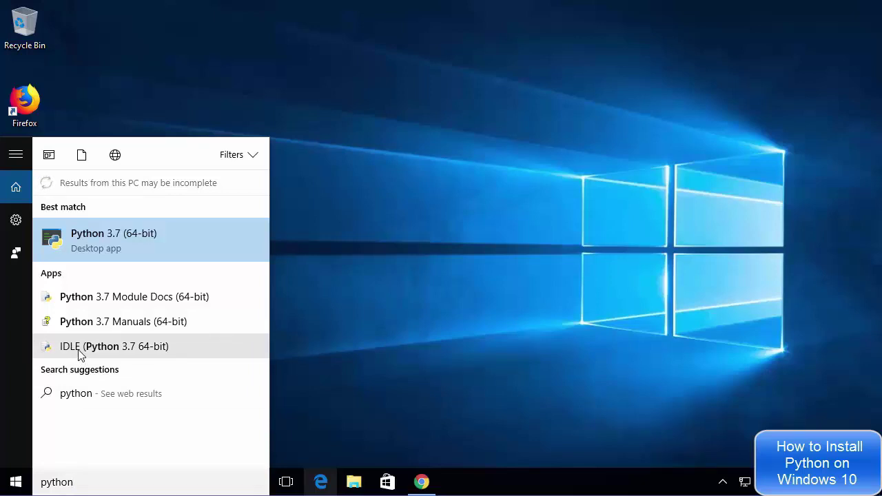
click(80, 354)
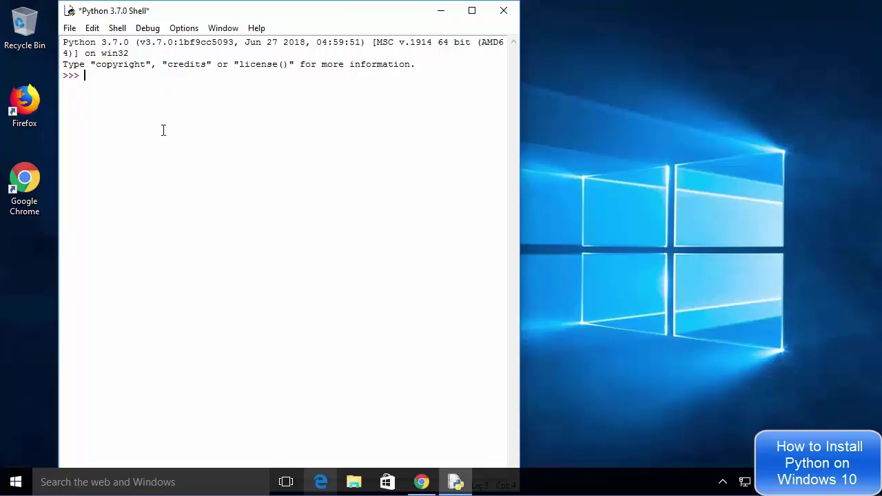
Step: Run print ("Hello World") in the Python 3.7.0 Shell, highlight the output line and close the shell
text(prin)
text(t ())
text("")
text(Hello )
text(World)
key(Return)
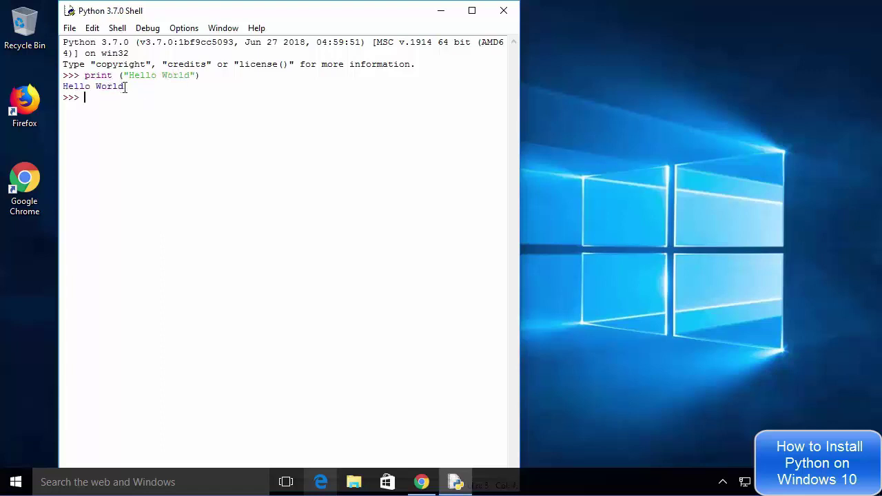
drag(124, 87, 65, 84)
click(65, 85)
click(501, 16)
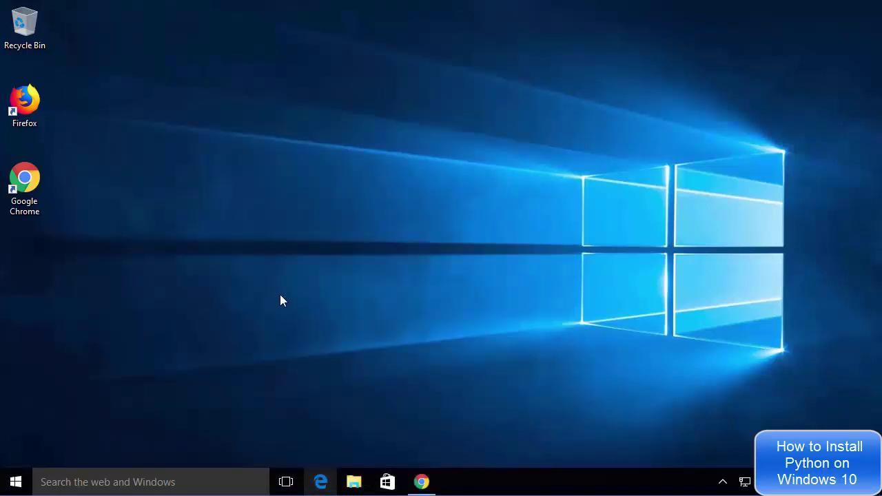
Step: Open a non-administrator Command Prompt and start the Python interpreter with the command python
right_click(19, 484)
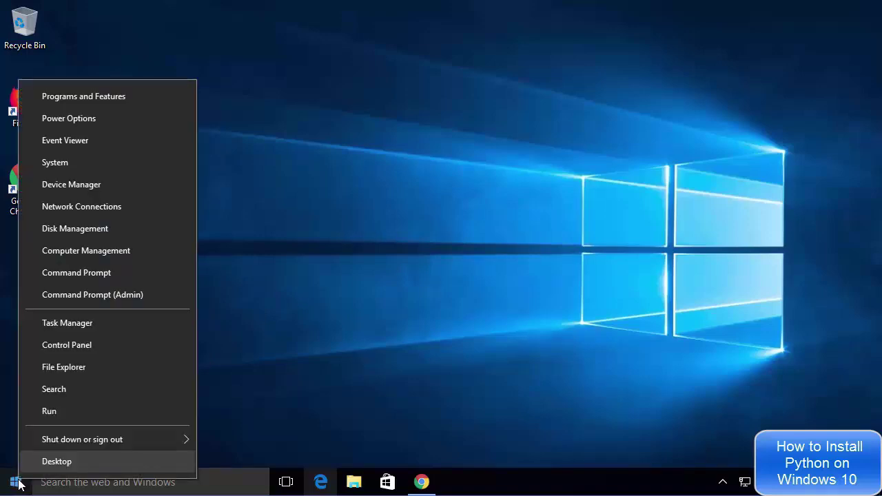
click(72, 274)
click(341, 253)
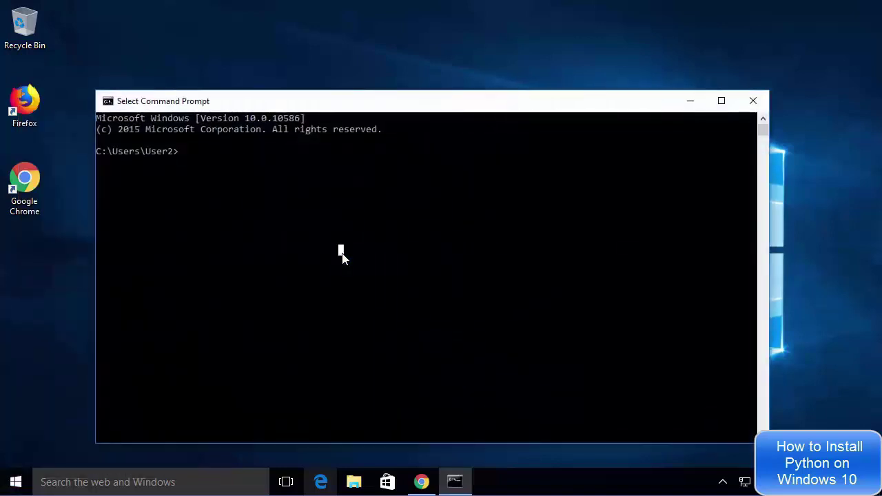
text(p)
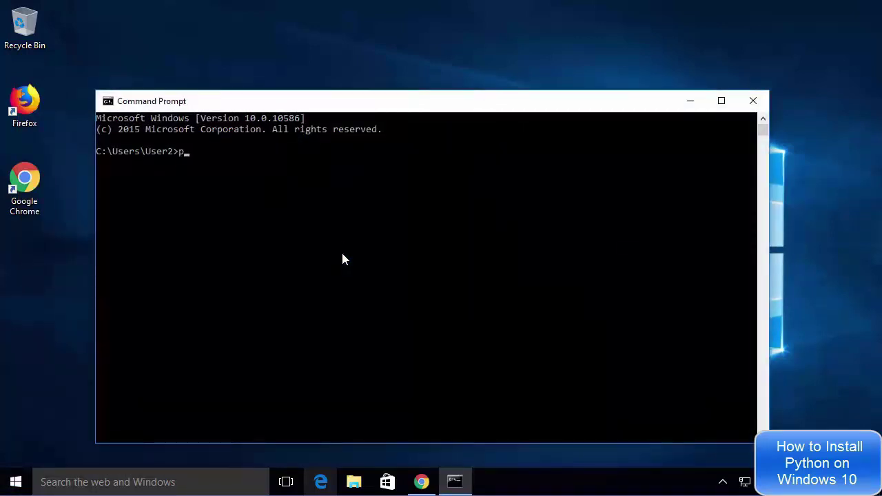
text(ython)
key(Return)
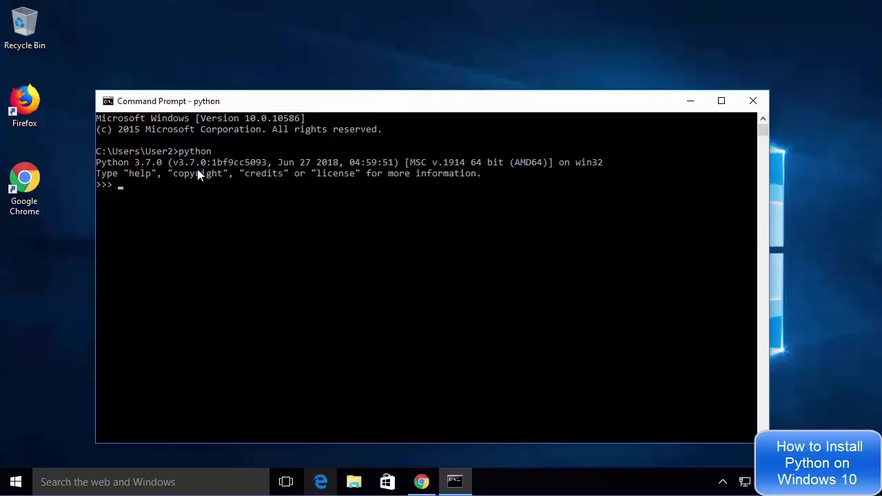
Step: Run print("Hello World") at the Python prompt inside the Command Prompt
click(153, 217)
click(131, 186)
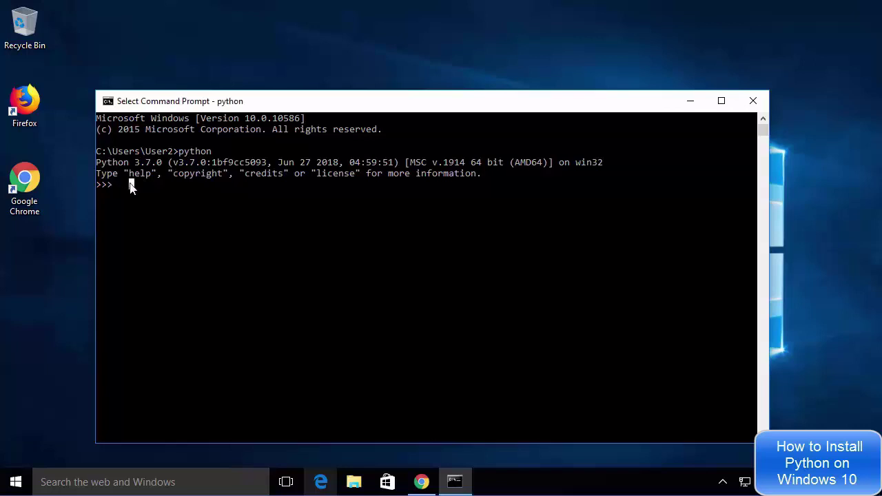
text(prin)
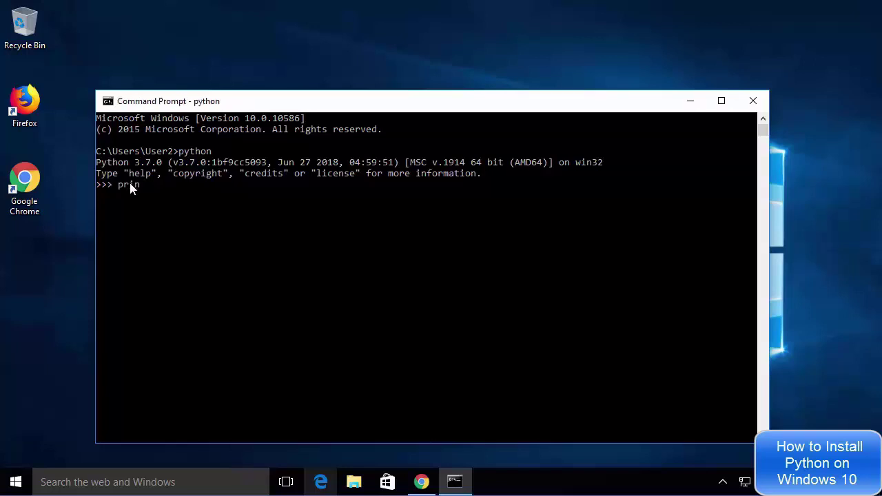
text(t("")Hello World)
key(Return)
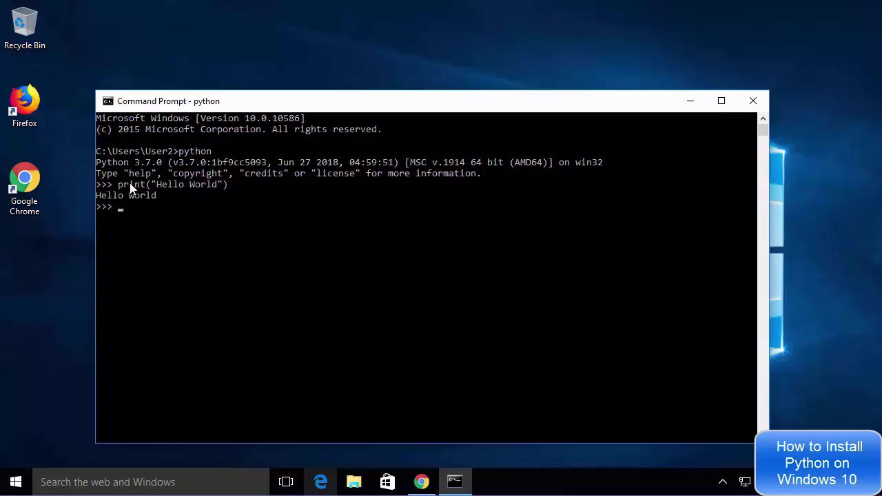
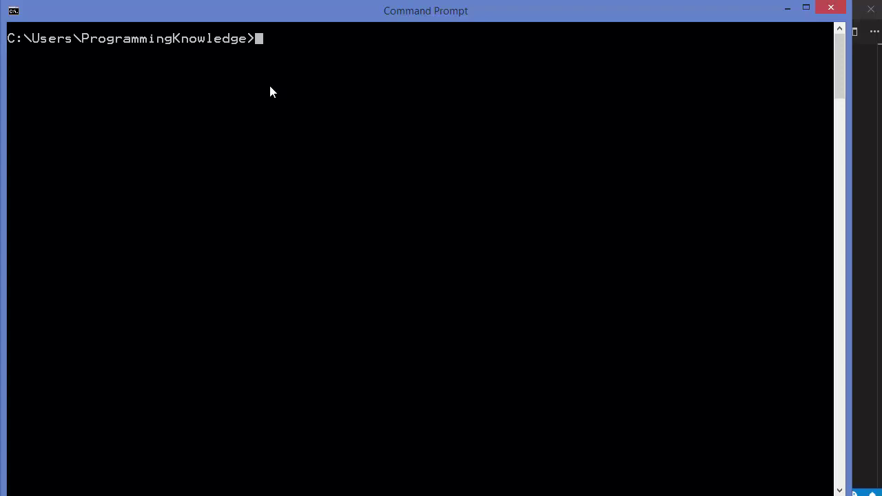
Step: Check the installed Python and pip versions by running python --version and pip --version
text(python --version)
key(Return)
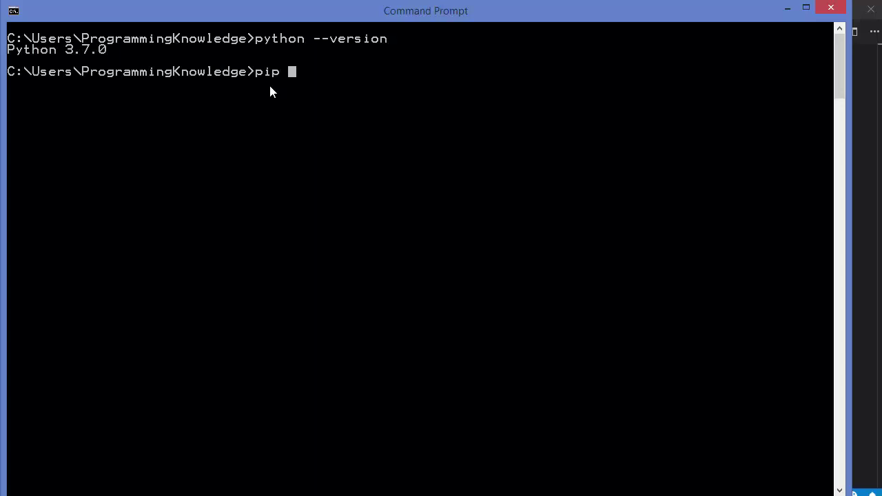
text(pip --version)
key(Return)
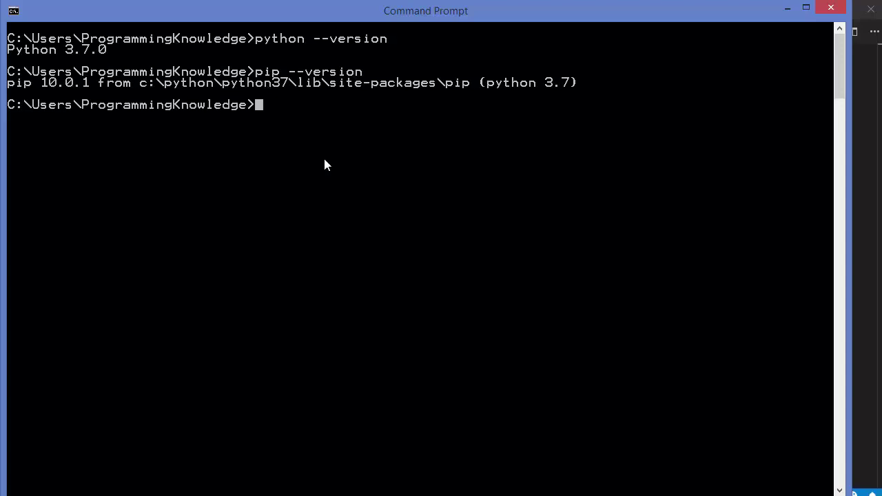
Step: Install the OpenCV package by running pip install opencv-python
text(pip install opencv-)
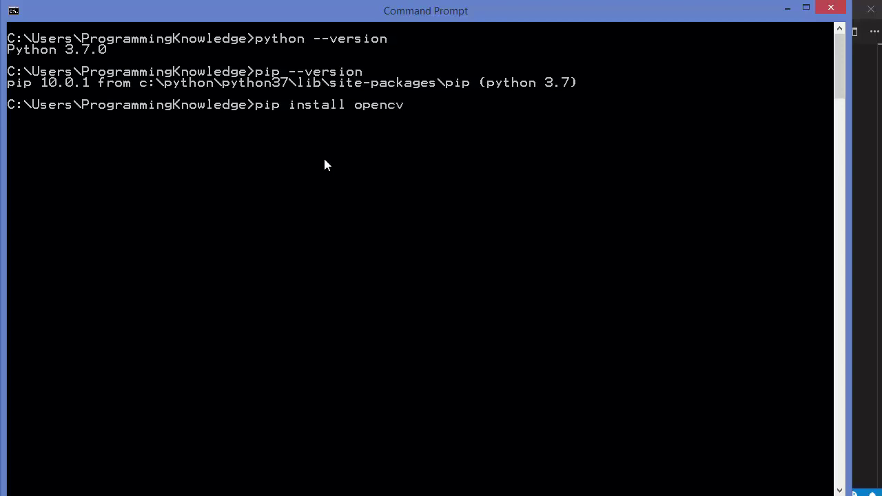
text(python)
key(Return)
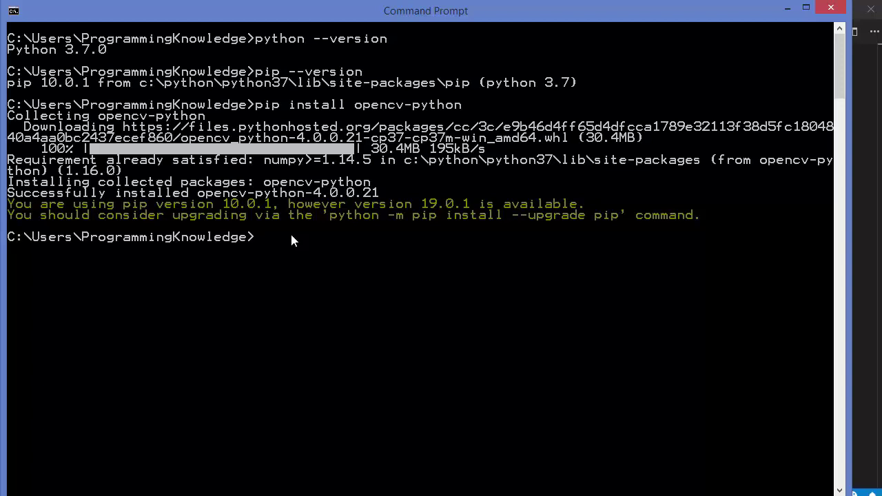
Step: Start the Python interpreter, import cv2 and query the OpenCV version with cv2.__version__
text(python)
key(Return)
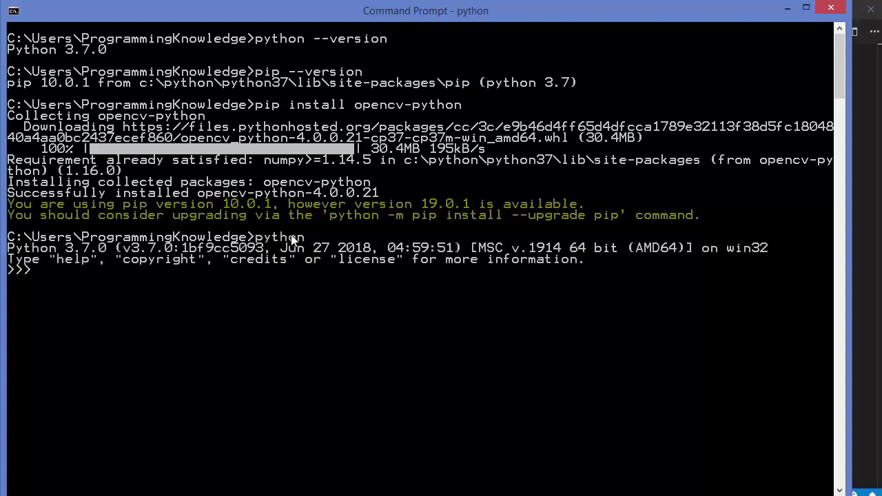
text(import cv2)
key(Return)
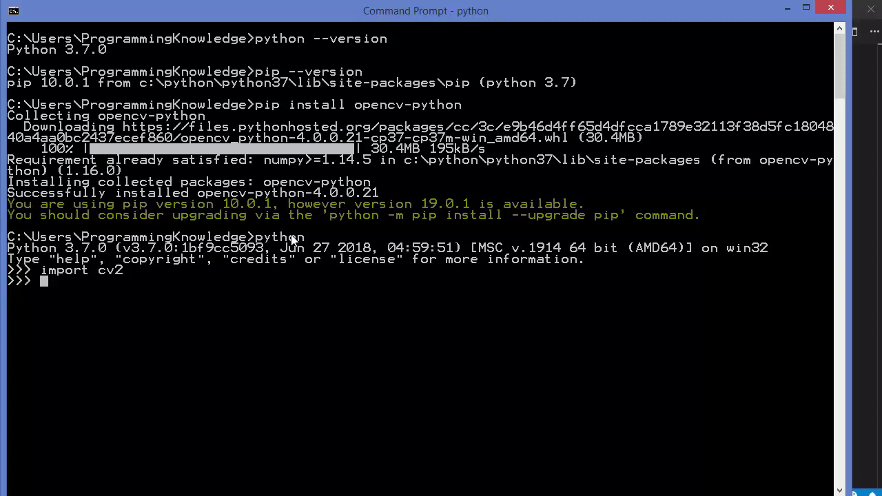
text(cv2.__version__)
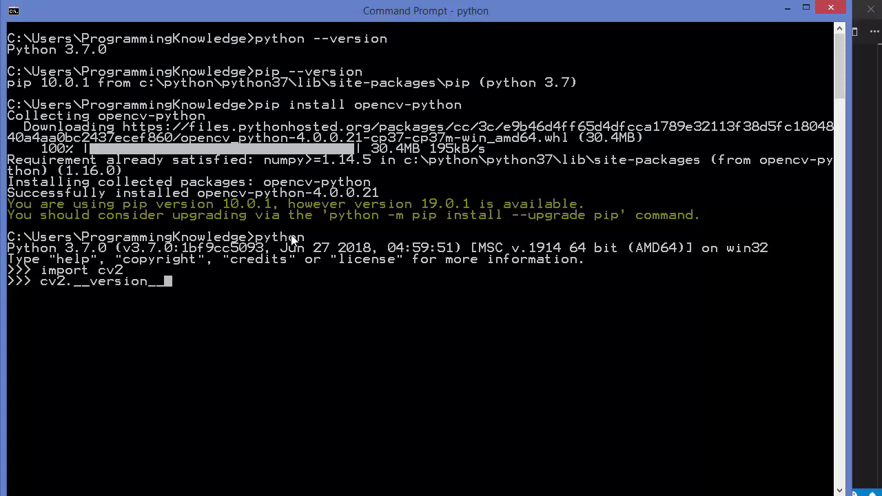
key(Return)
Step: Switch to Visual Studio Code and write import cv2 on the first line of sample.py, followed by a blank line
click(861, 282)
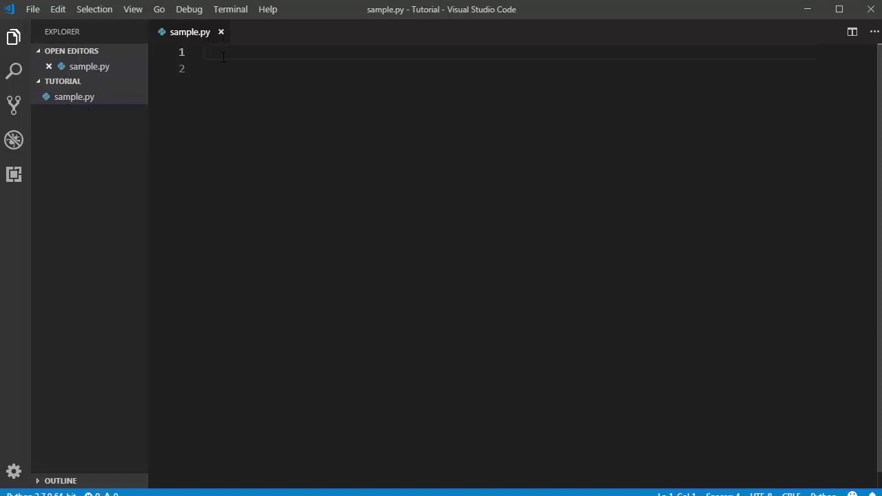
text(imp)
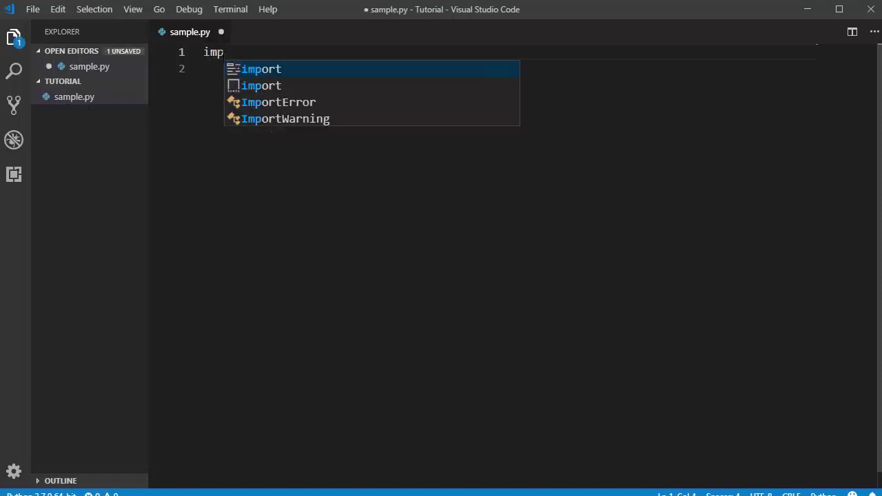
text(ort cv)
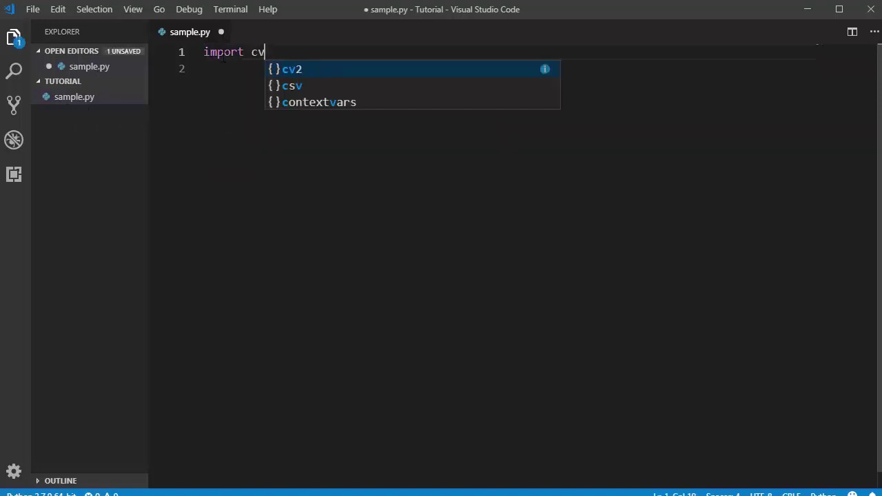
text(2)
key(Return)
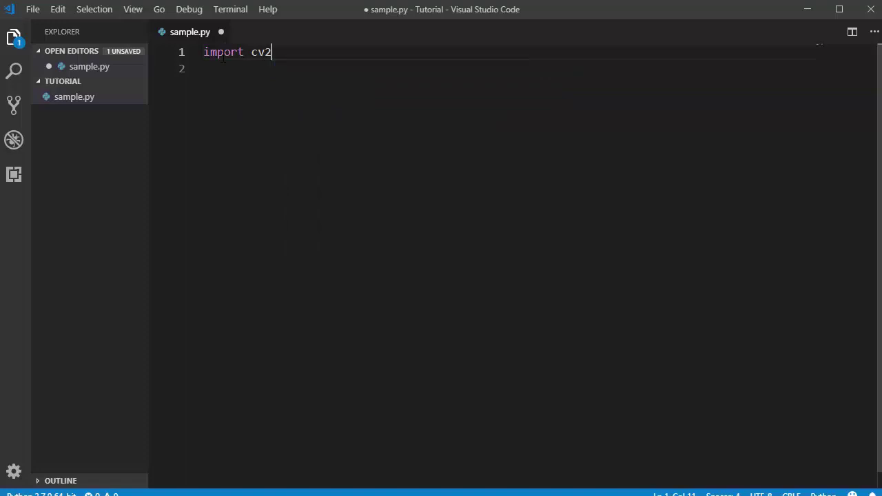
key(Return)
key(Return)
Step: Add print(cv2.__version__) on line 3 of sample.py and save the file
text(pr)
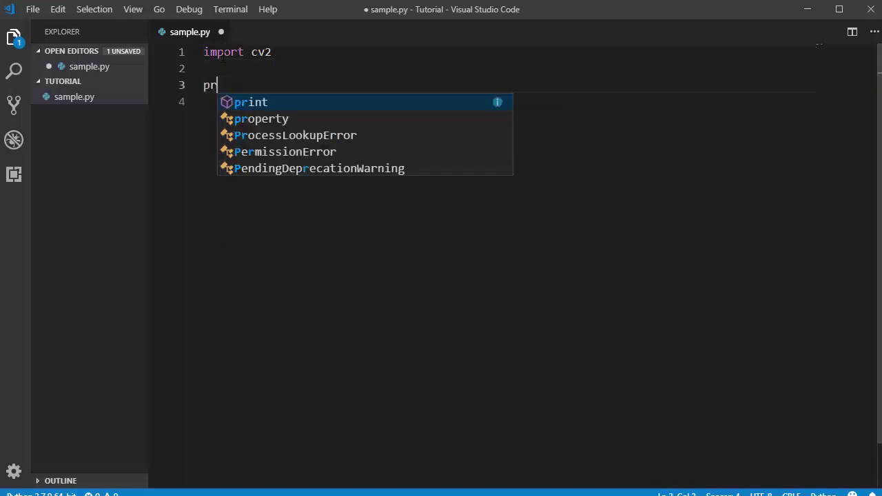
text(int()
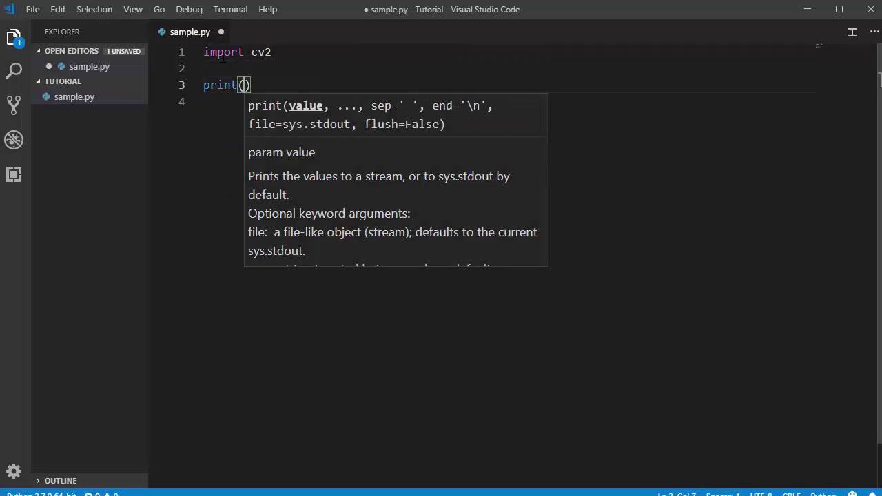
text(cv2.)
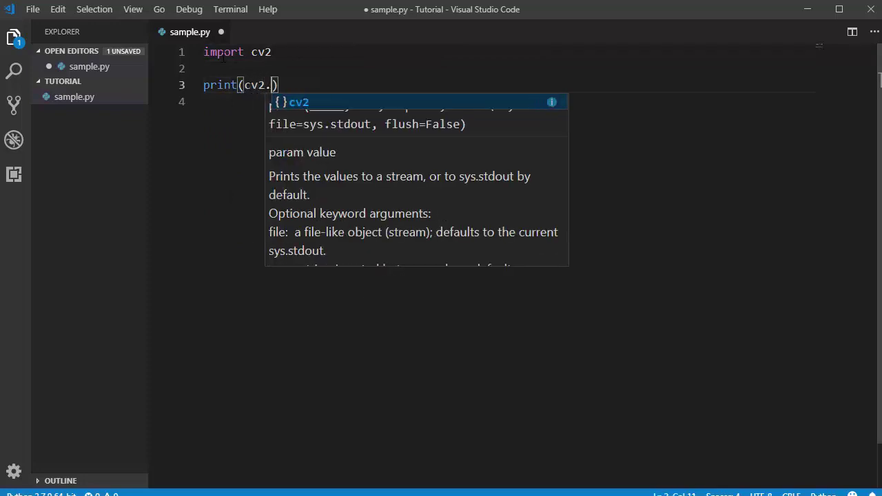
text(__ver)
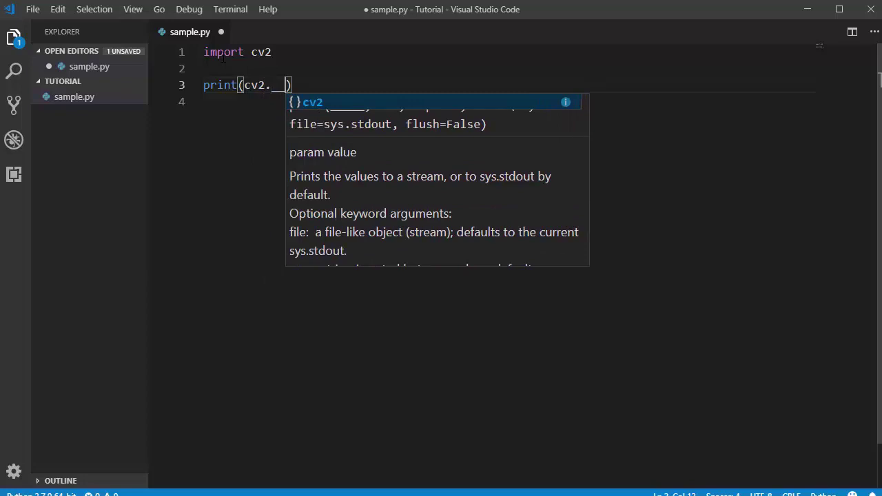
text(sion__)
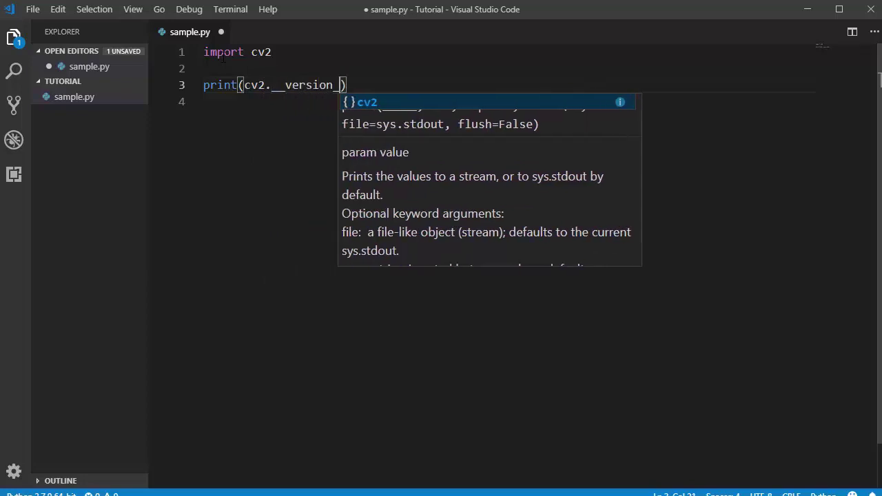
click(244, 137)
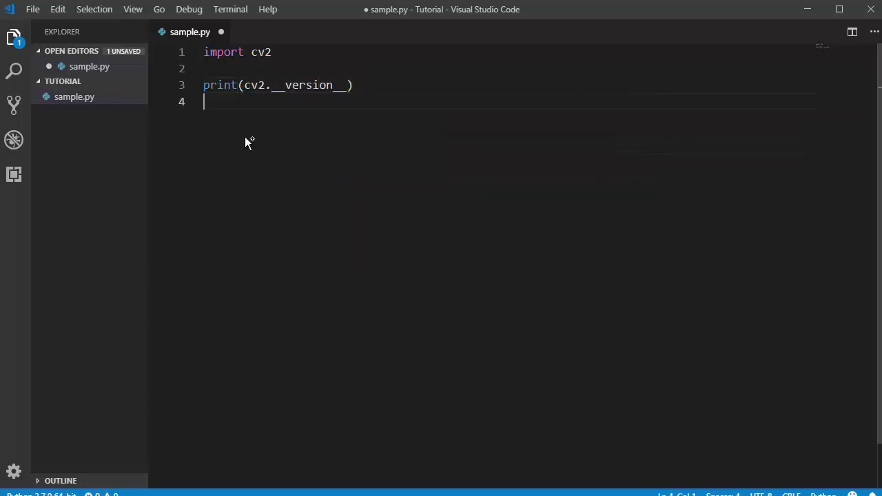
key(ctrl+s)
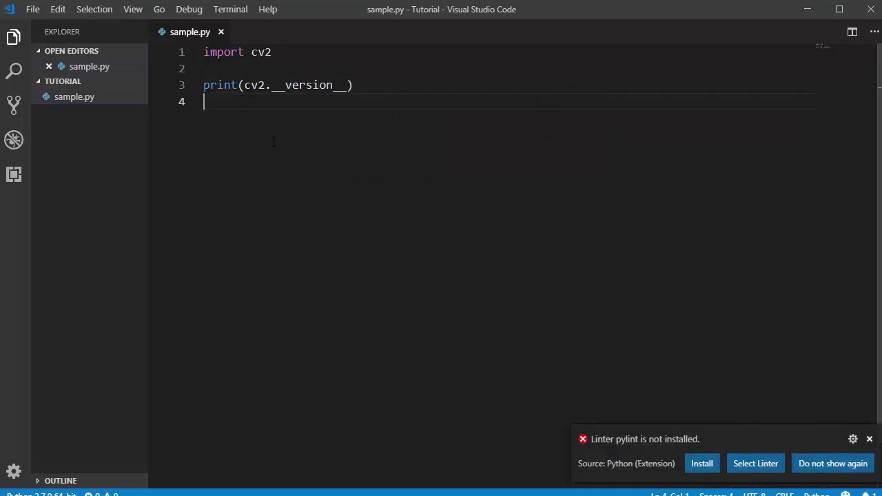
Step: Find and run the Toggle Integrated Terminal command, and dismiss the notification about changing the default terminal shell
key(ctrl+shift+p)
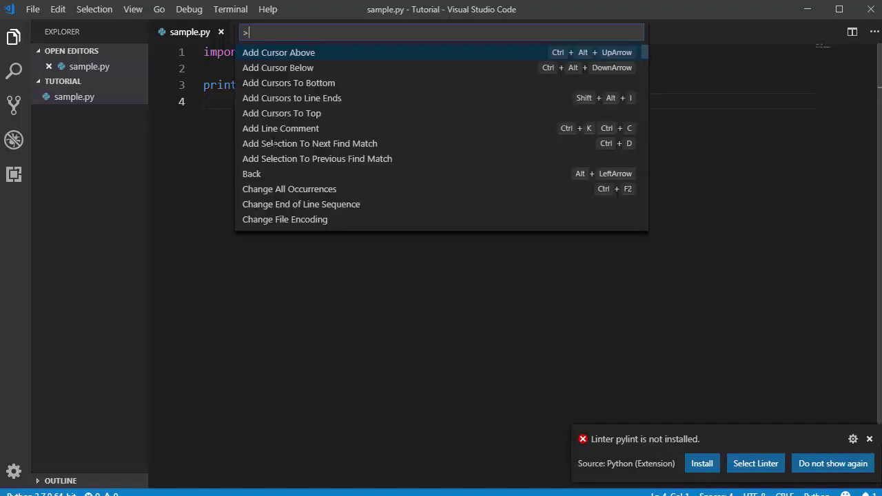
text(to)
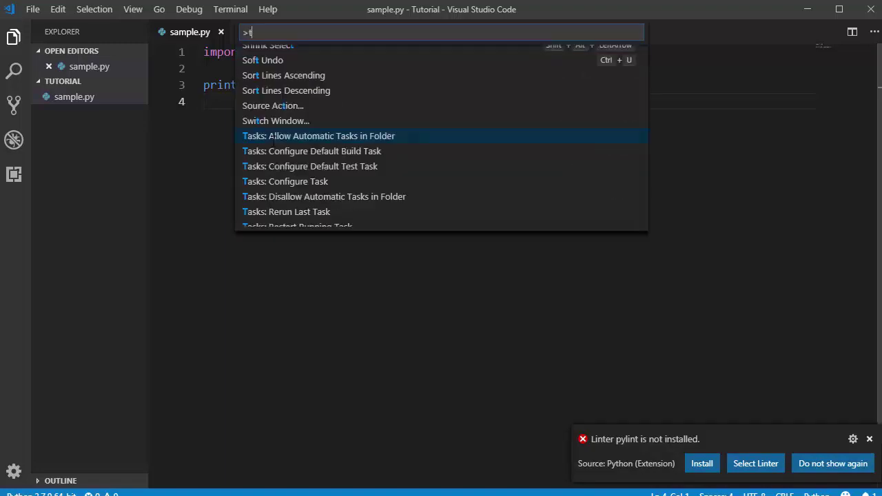
text(ggle in)
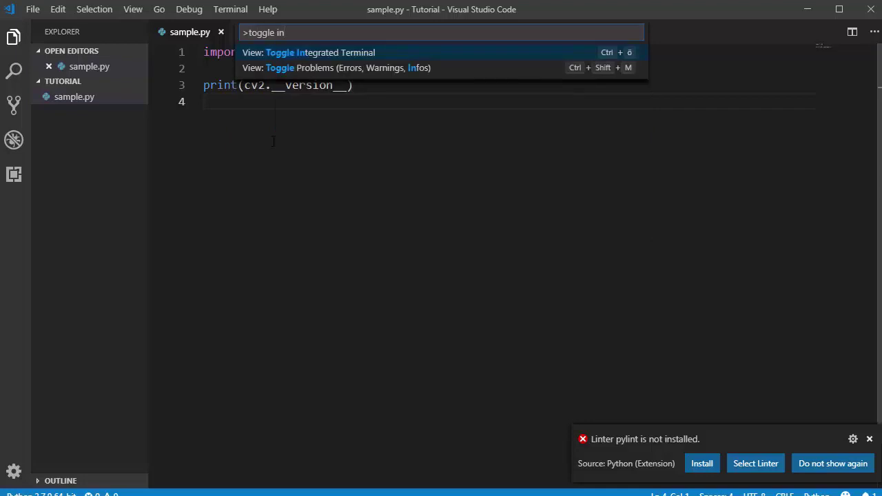
click(309, 59)
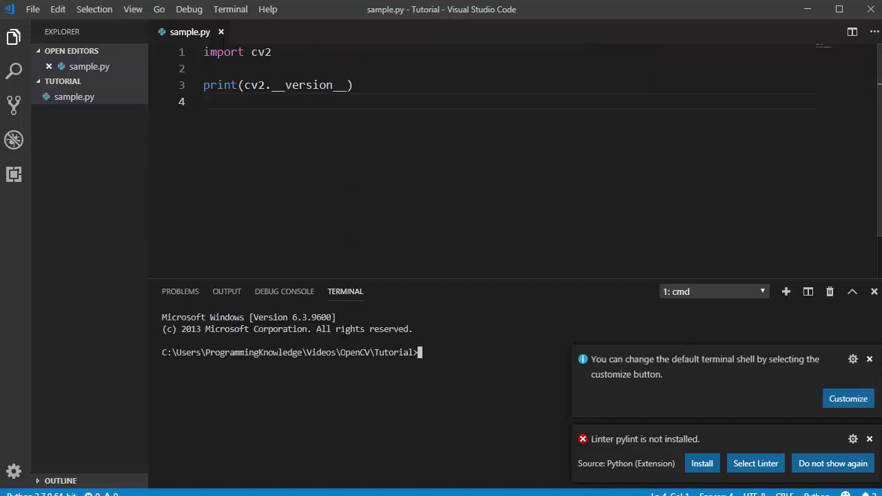
click(870, 359)
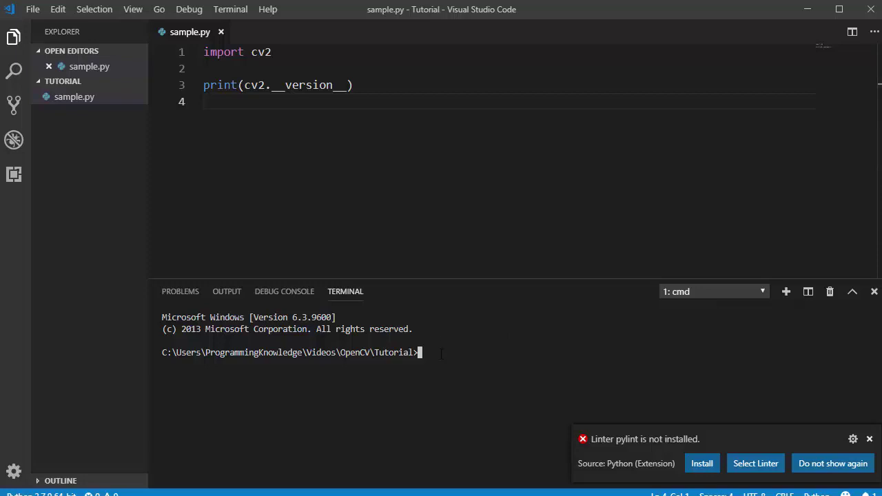
Step: Run python sample.py in the integrated terminal and highlight the version number it prints
text(python sample.py)
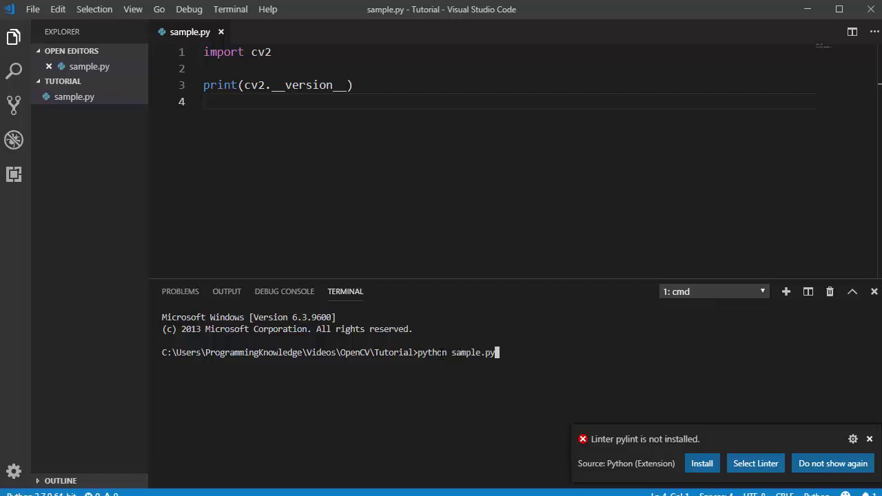
key(Return)
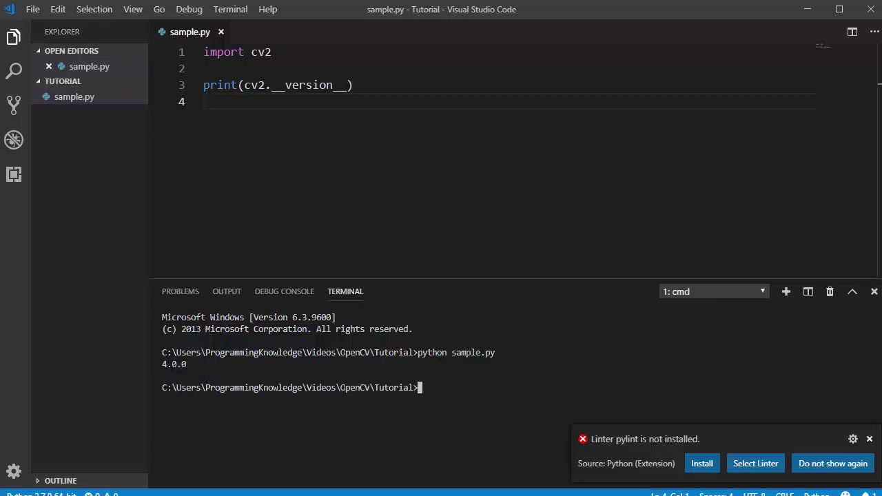
drag(160, 365, 186, 365)
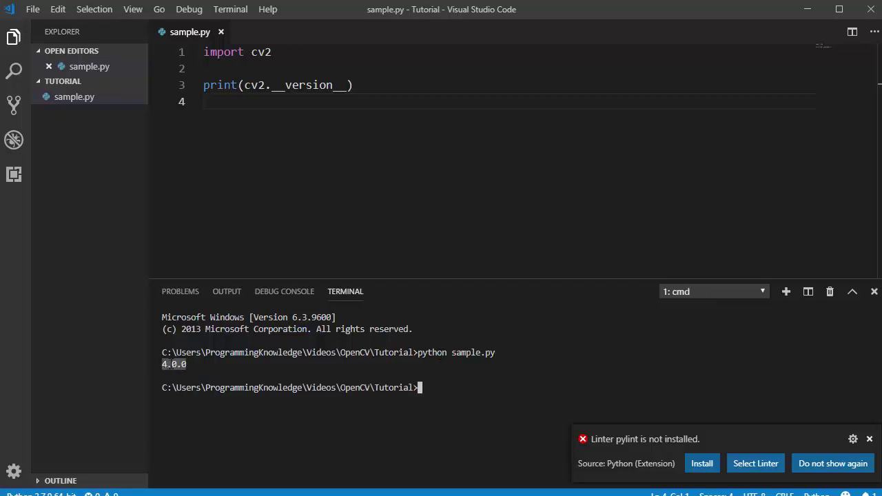